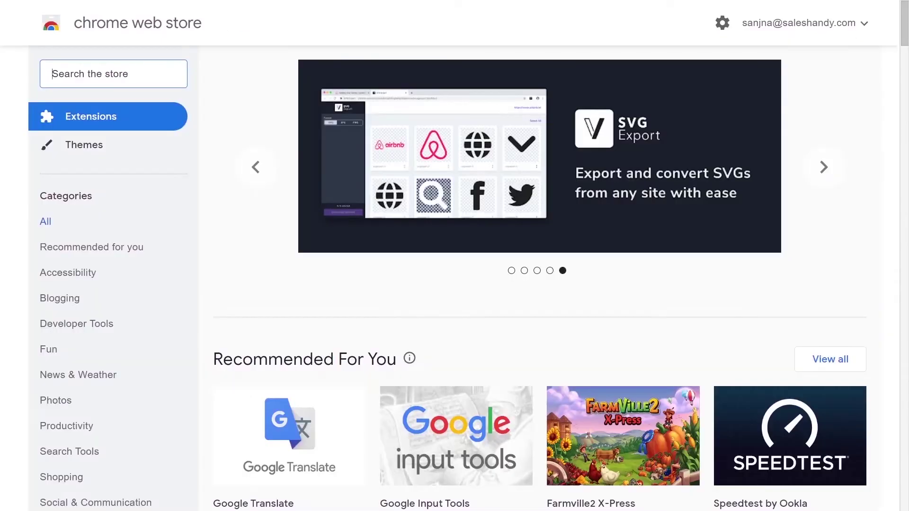
pyautogui.write('Saleshand')
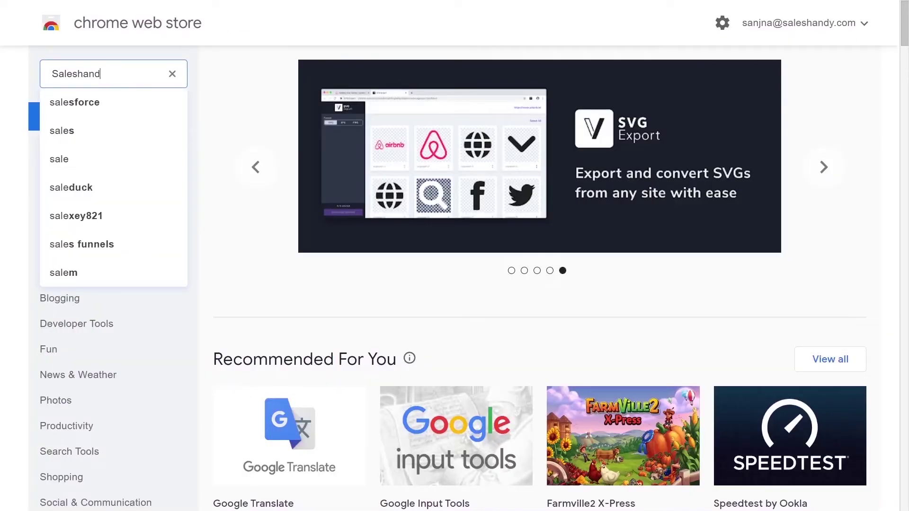
pyautogui.write('y connect')
# Search the Chrome Web Store for 'Saleshandy connect'
pyautogui.press('Return')
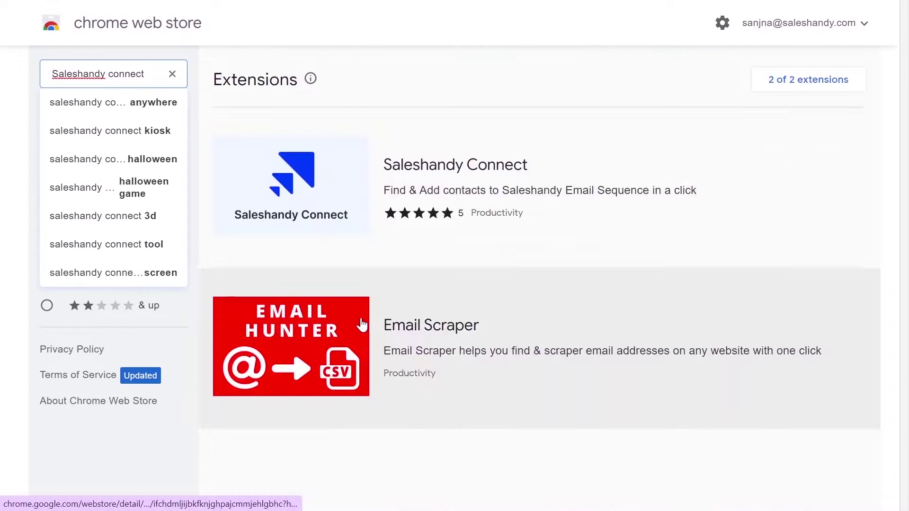
# Add the Saleshandy Connect extension to Chrome from its store page, confirming the install
pyautogui.click(438, 186)
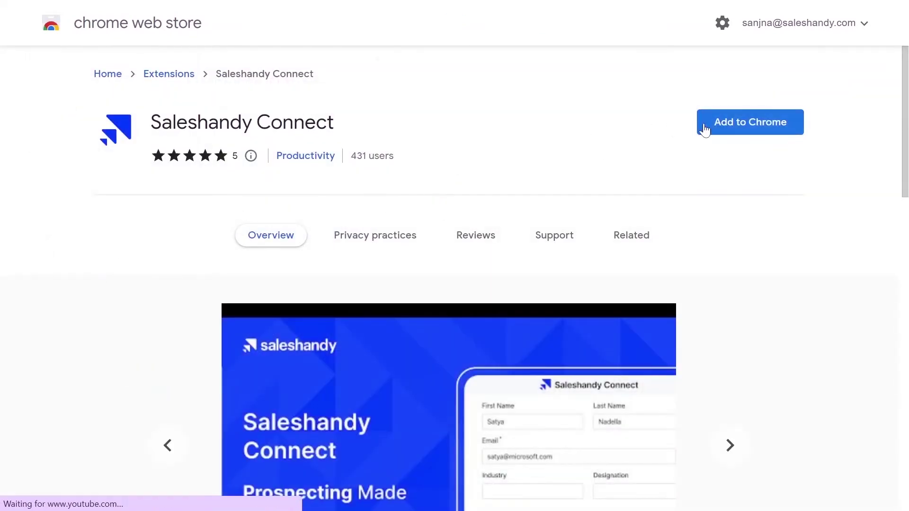
pyautogui.click(705, 129)
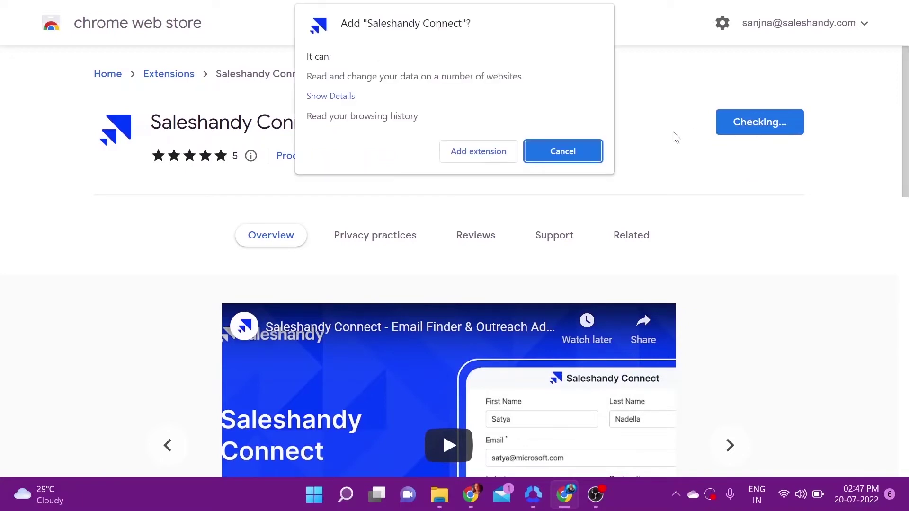
pyautogui.click(479, 152)
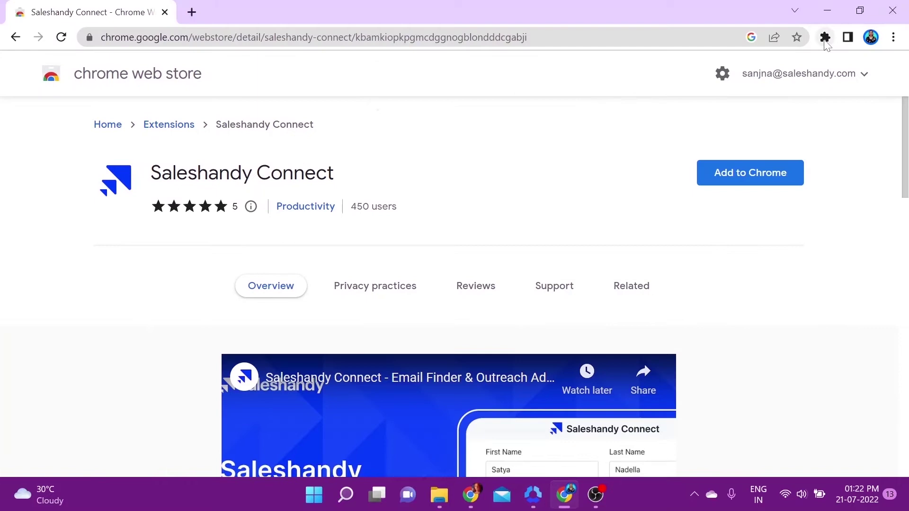
# Pin Saleshandy Connect to the Chrome toolbar from the Extensions list
pyautogui.click(826, 39)
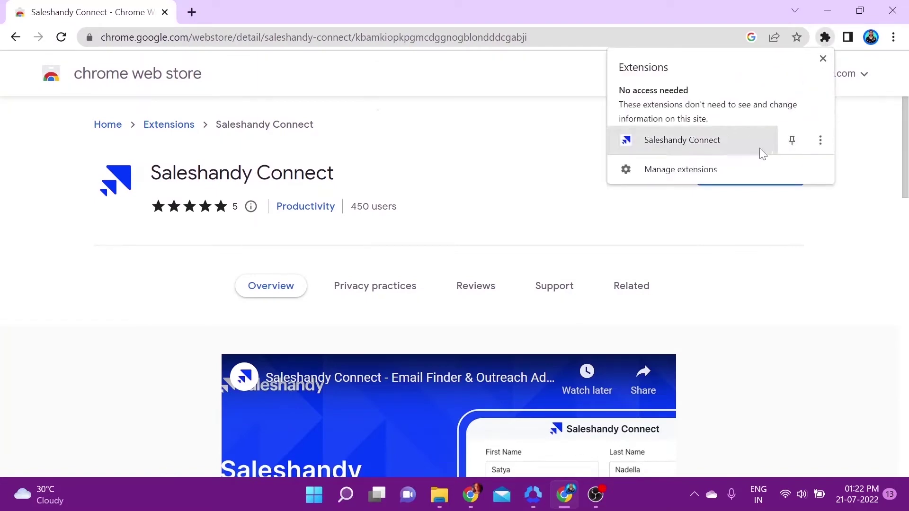
pyautogui.click(794, 141)
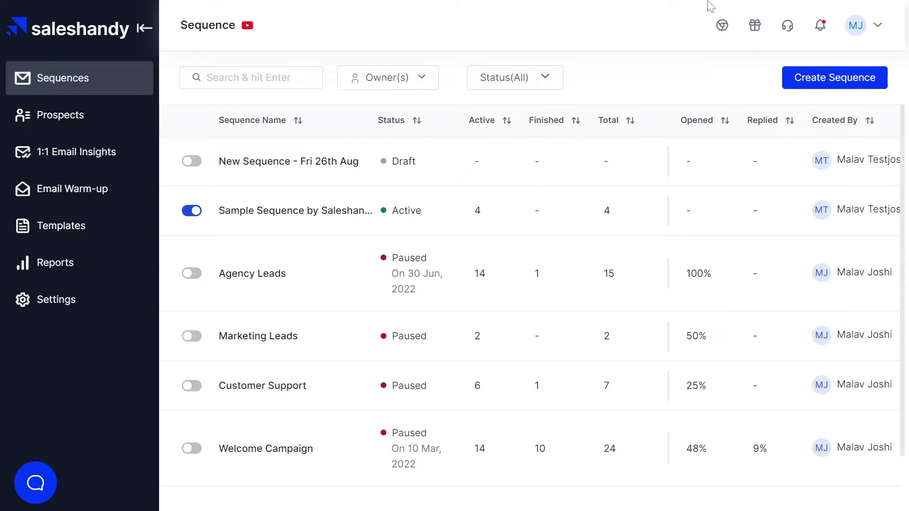
# Exit fullscreen and bring up the Saleshandy Connect panel from the toolbar icon
pyautogui.click(453, 47)
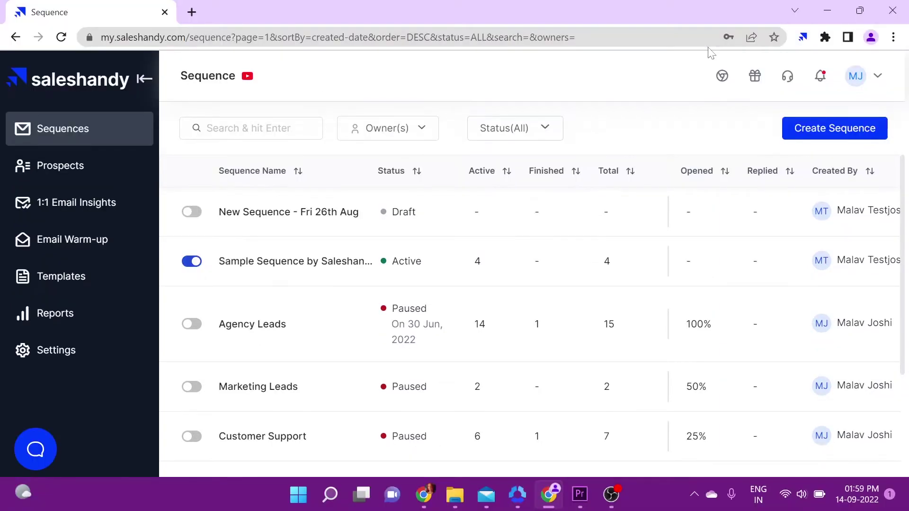
pyautogui.click(805, 39)
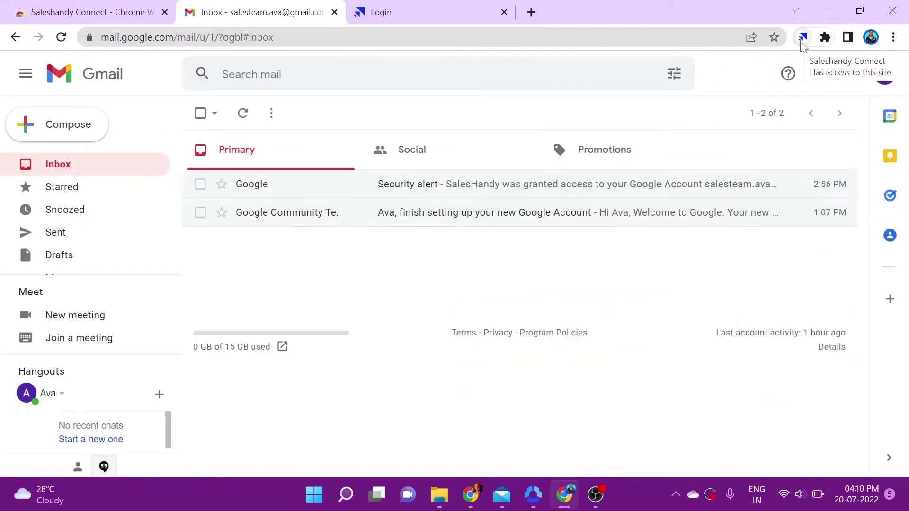
# Show the Saleshandy Connect panel confirming email tracking is on for this Gmail account
pyautogui.click(802, 39)
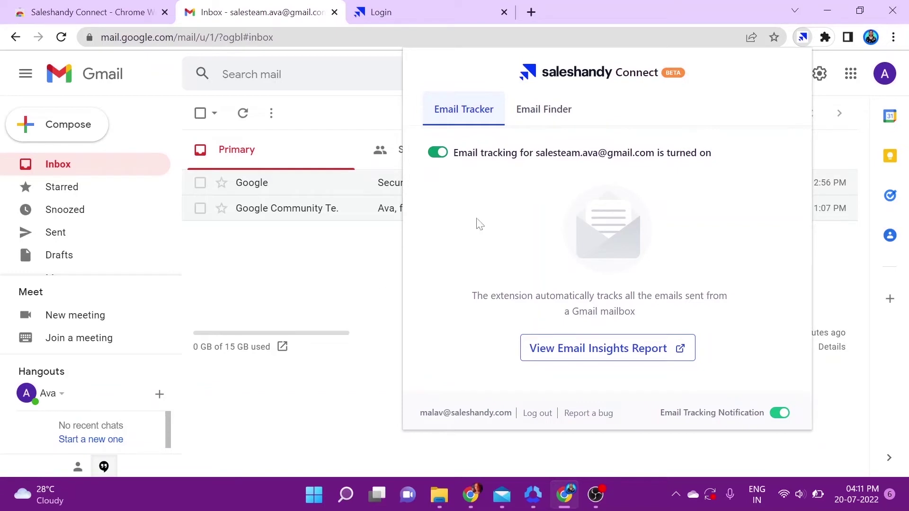
# Compose a new Gmail message with recipient, subject 'Test email' and body 'This is a test email.'
pyautogui.click(298, 234)
pyautogui.click(50, 132)
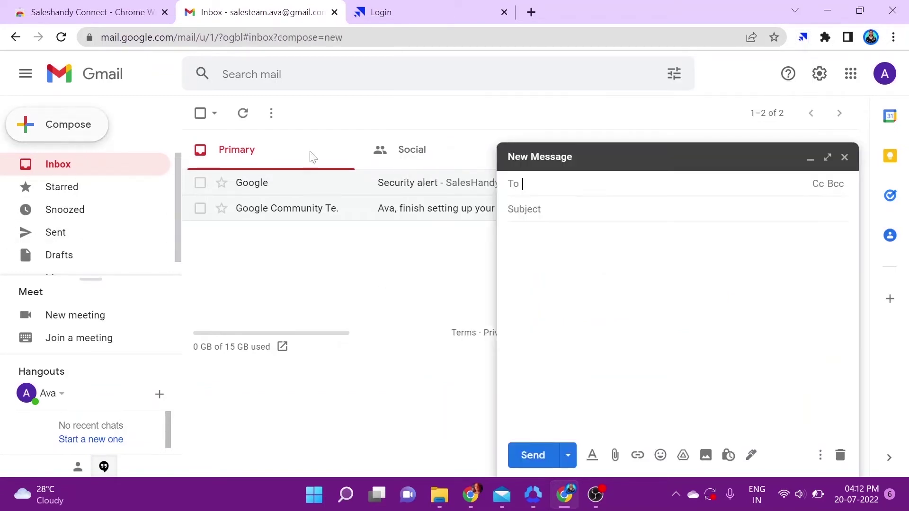
pyautogui.write('s')
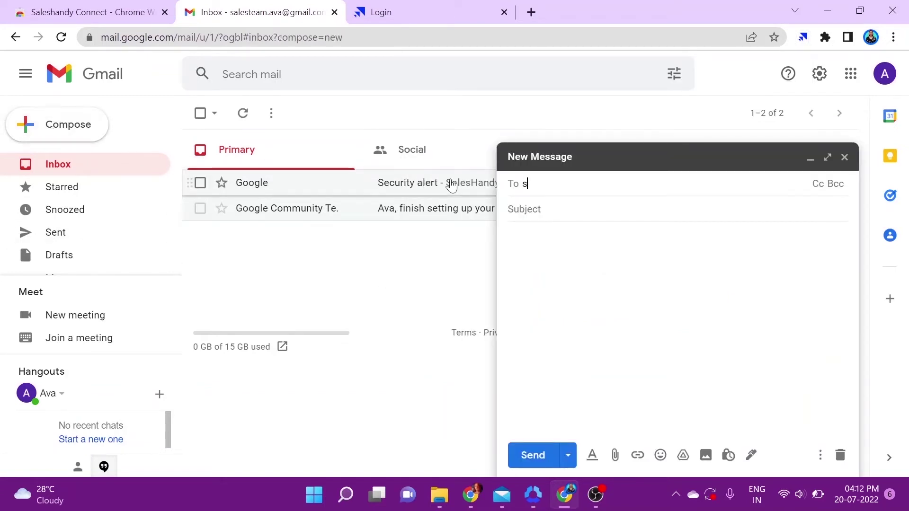
pyautogui.write('anjna')
pyautogui.press('Return')
pyautogui.press('Tab')
pyautogui.write('Test')
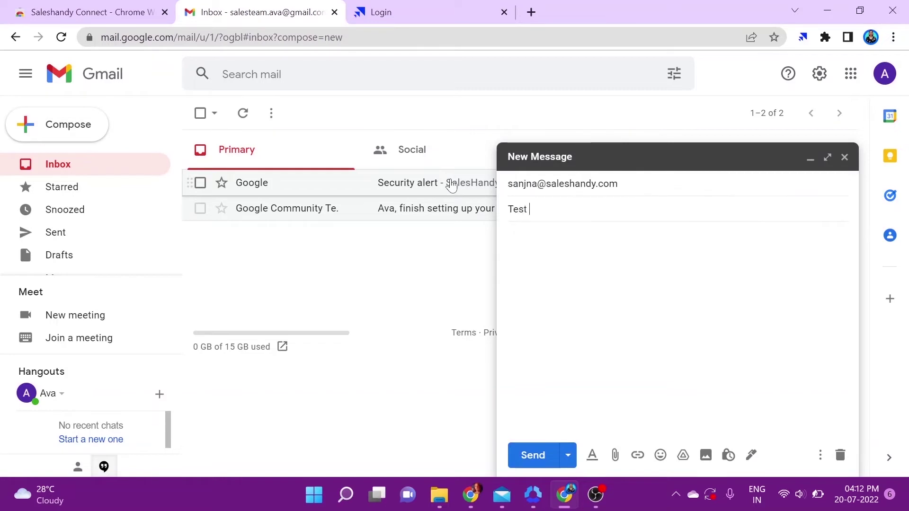
pyautogui.write(' email')
pyautogui.press('Tab')
pyautogui.write('Hey,')
pyautogui.press('Return')
pyautogui.press('Return')
pyautogui.write('s')
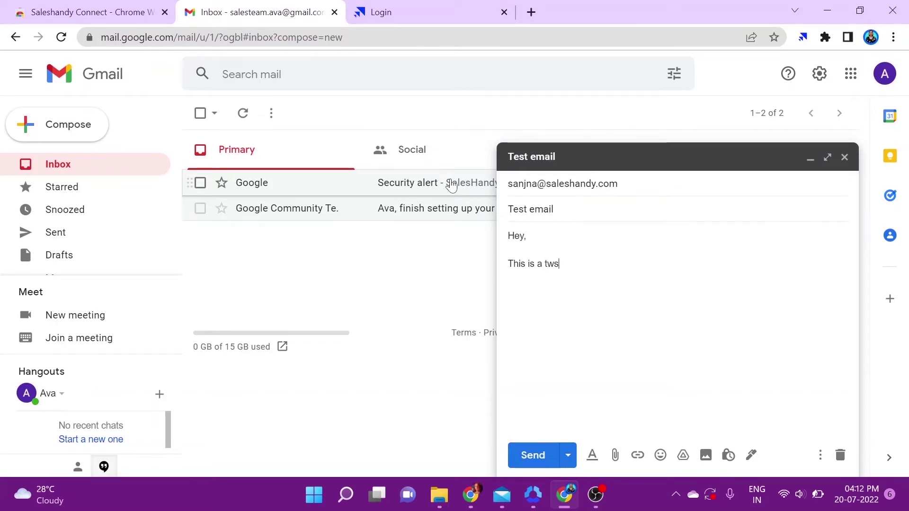
pyautogui.write(' a test email.')
# Link the sentence to saleshandy.com and send the test email
pyautogui.hotkey('ctrl', 'shift', 'Left')
pyautogui.hotkey('ctrl', 'shift', 'Left')
pyautogui.hotkey('ctrl', 'shift', 'Left')
pyautogui.hotkey('ctrl', 'shift', 'Left')
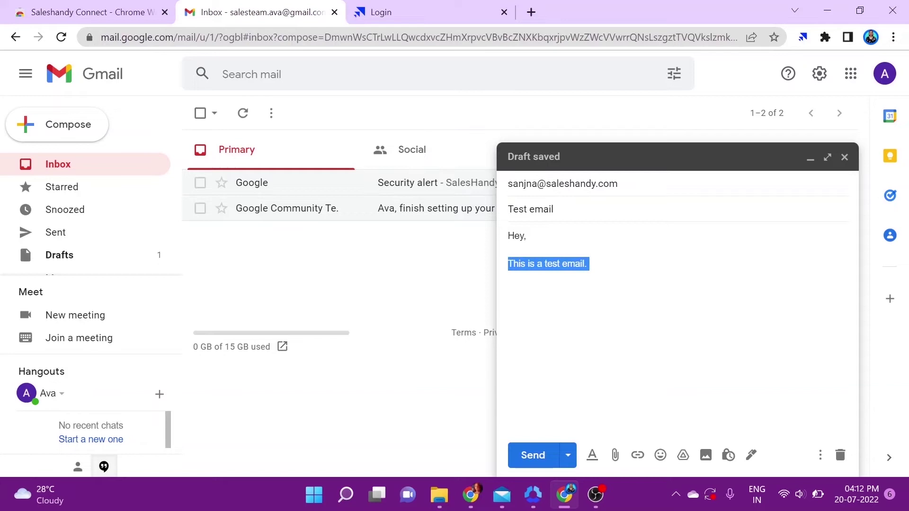
pyautogui.hotkey('ctrl', 'k')
pyautogui.write('saleshandy.com')
pyautogui.press('Return')
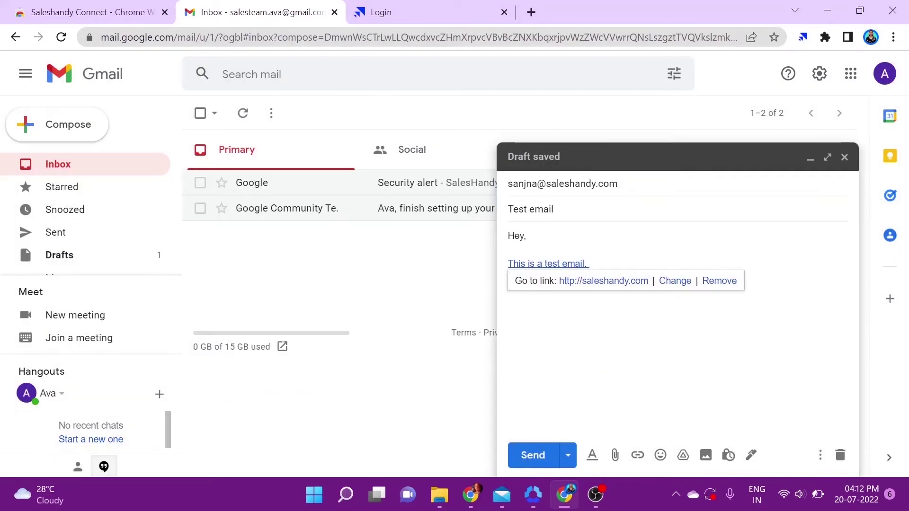
pyautogui.click(517, 457)
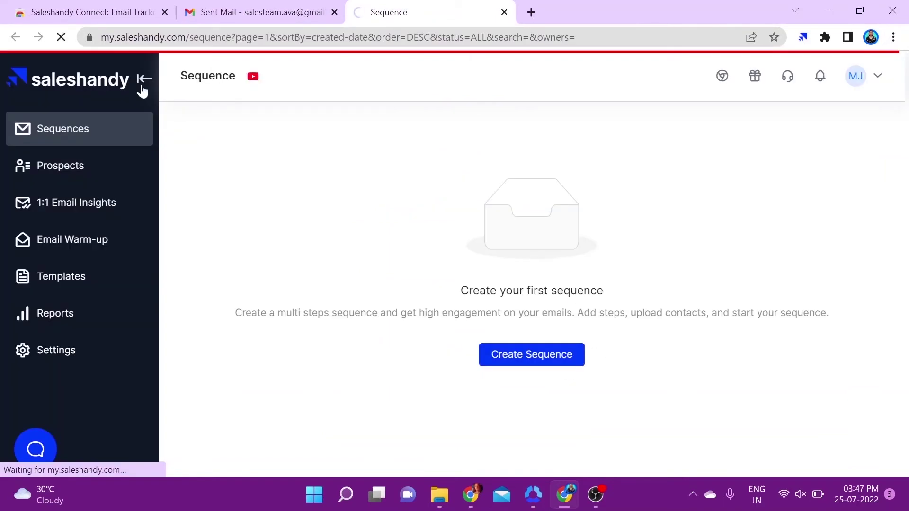
# Go to 1:1 Email Insights, listing the Test email with zero opens and clicks
pyautogui.click(82, 202)
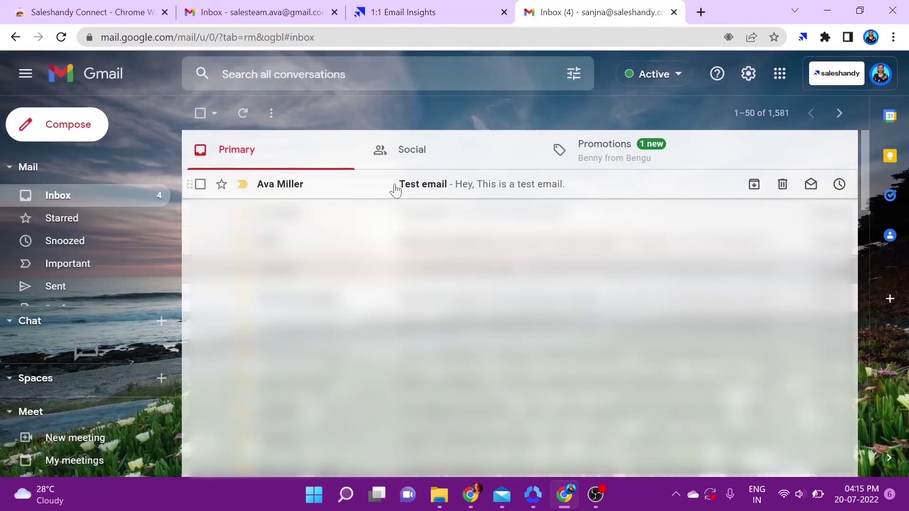
# Read the received Test email and follow its link to saleshandy.com
pyautogui.click(410, 187)
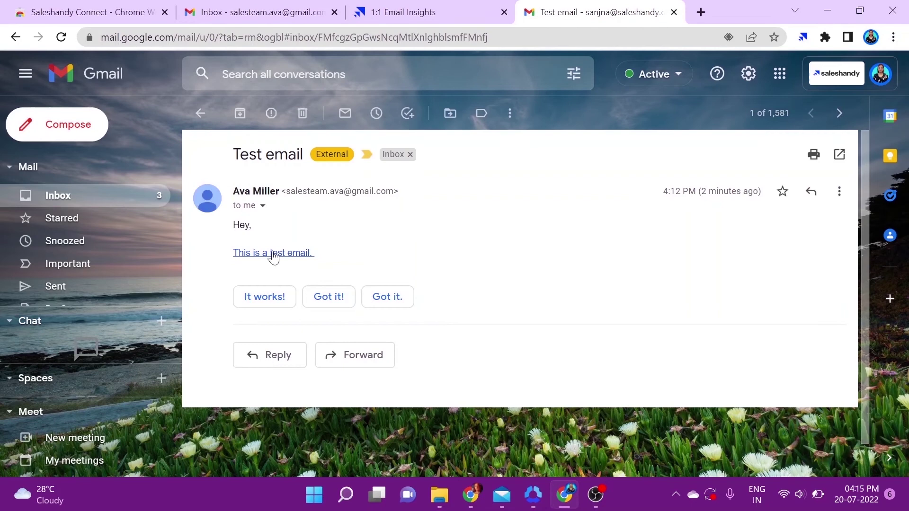
pyautogui.click(272, 257)
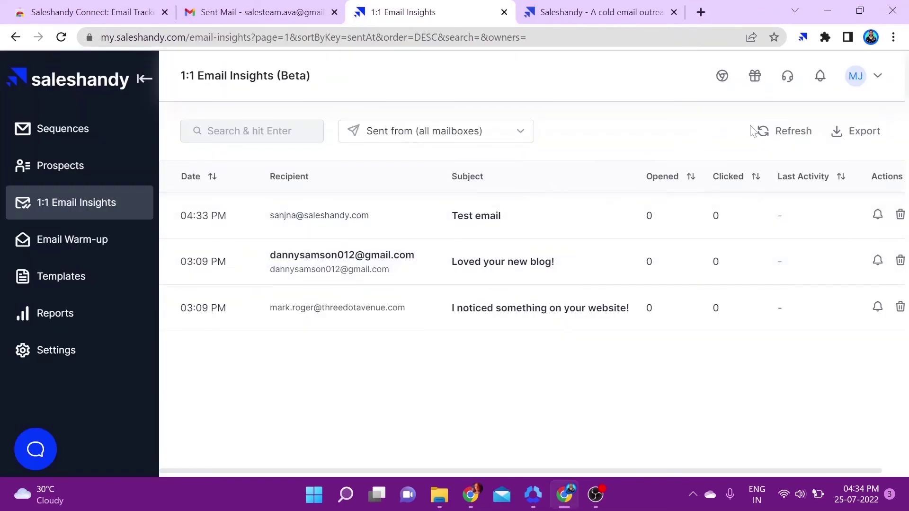
# Refresh insights and review the Test email's open and click details on saleshandy.com
pyautogui.click(765, 135)
pyautogui.click(648, 216)
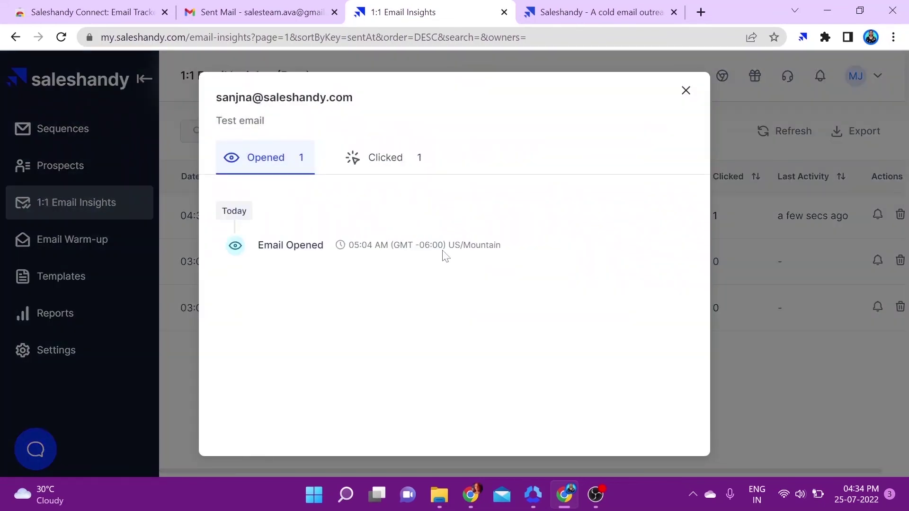
pyautogui.click(387, 152)
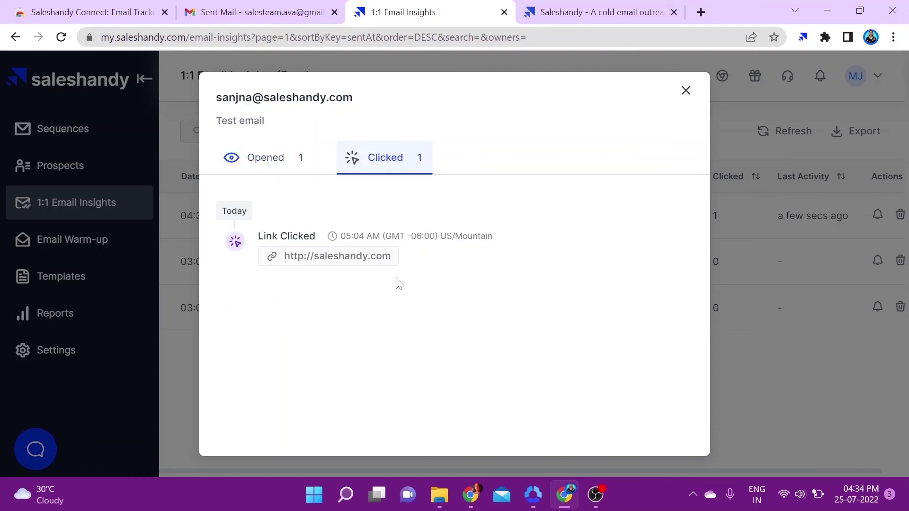
pyautogui.press('Escape')
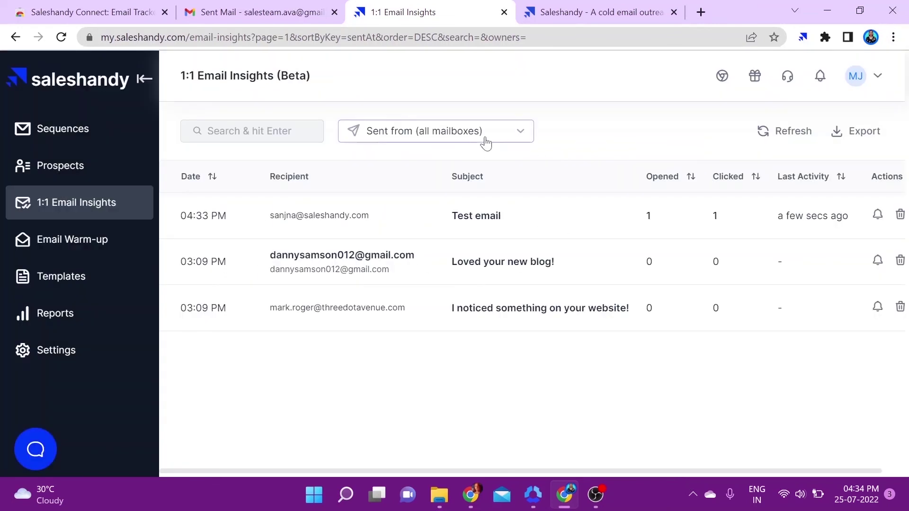
pyautogui.click(490, 142)
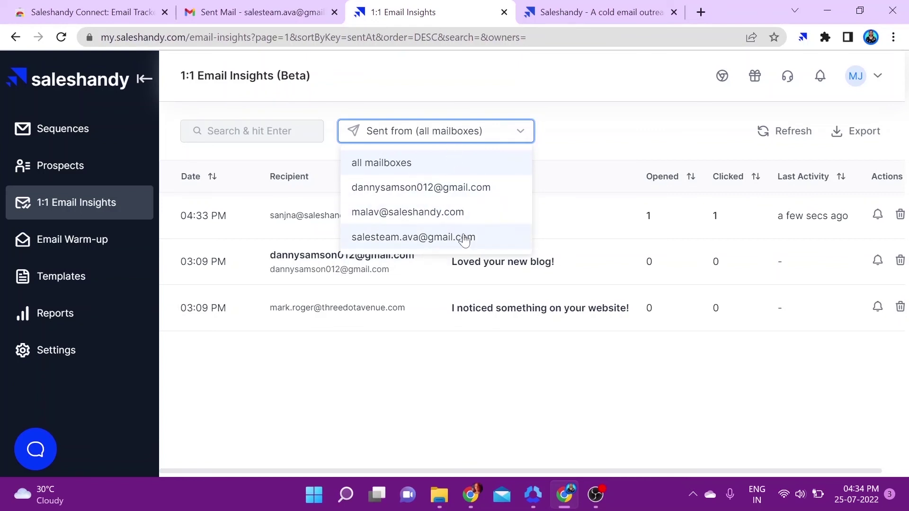
pyautogui.click(281, 142)
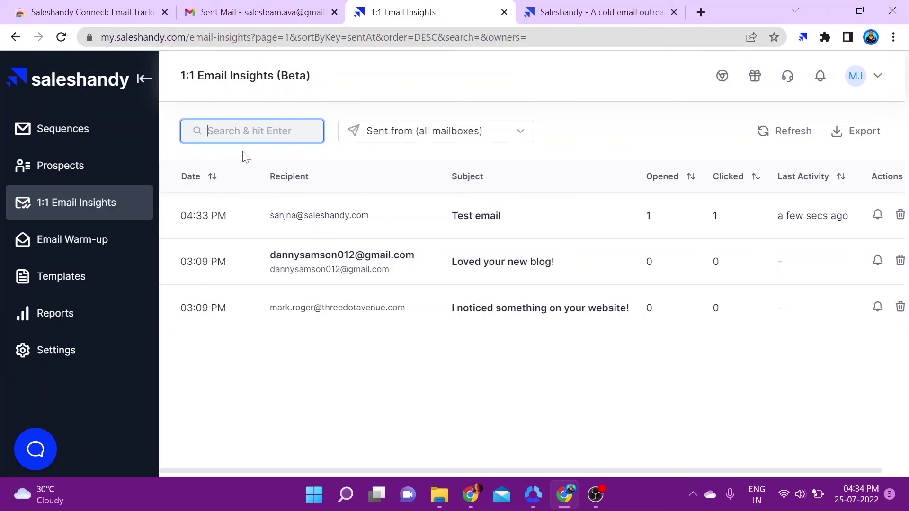
pyautogui.click(603, 138)
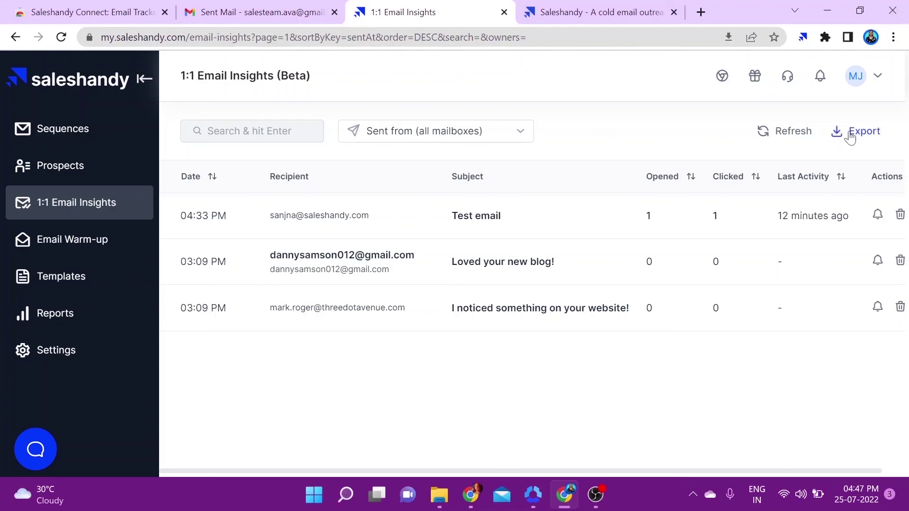
# Export the 1:1 Email Insights table to a CSV file
pyautogui.click(850, 135)
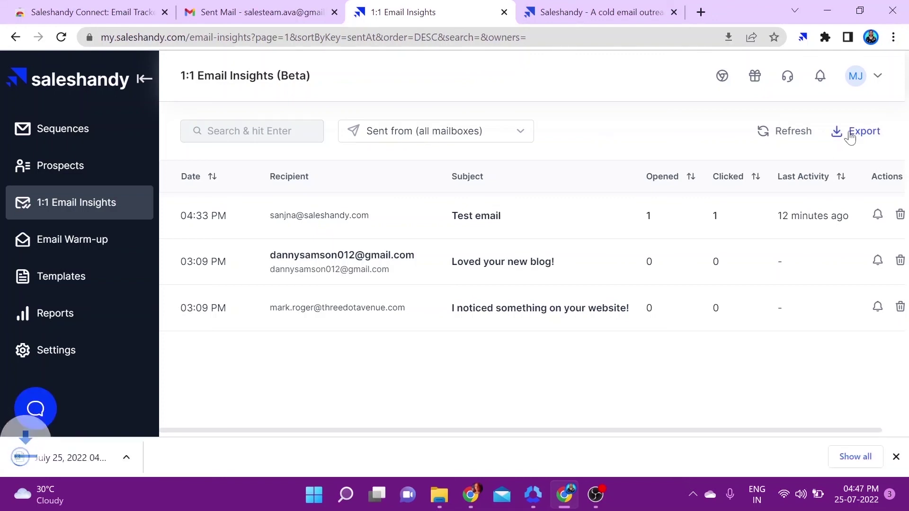